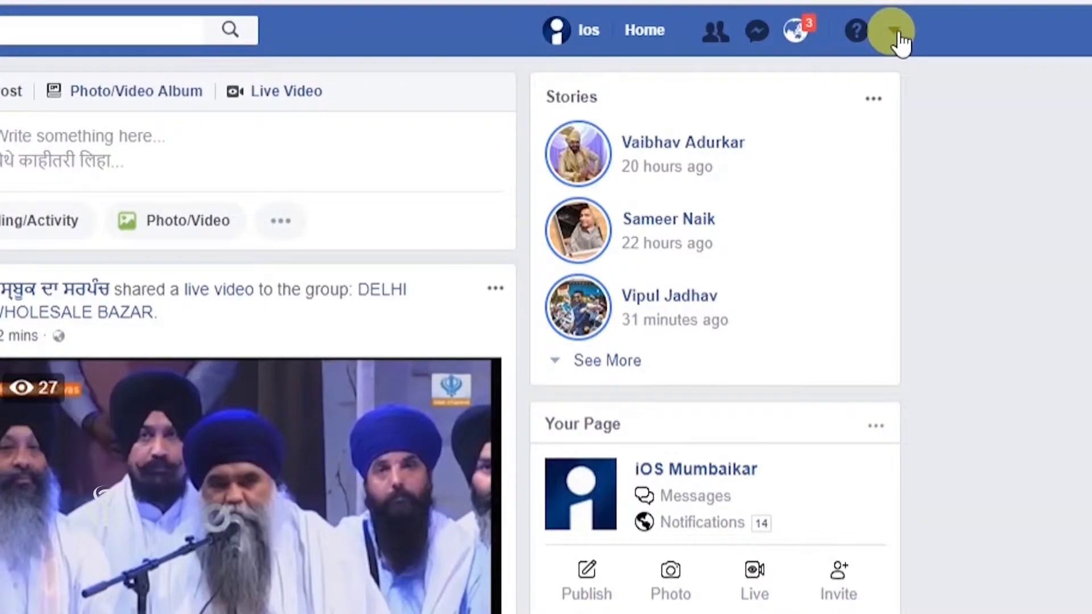
# - Go to Settings from the top-bar account menu to reach General Account Settings
pyautogui.click(895, 30)
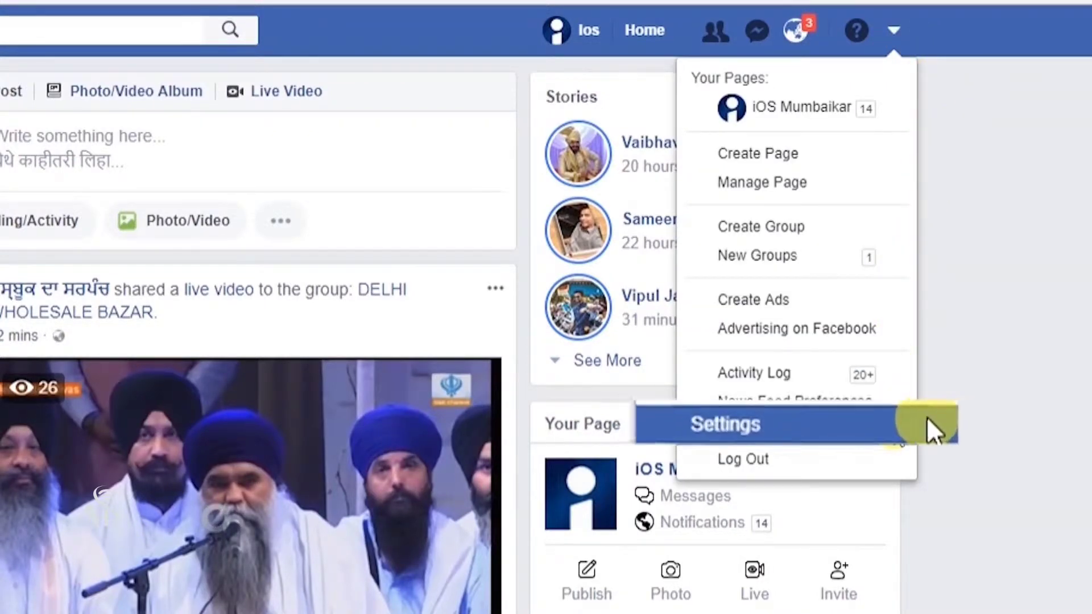
pyautogui.click(759, 431)
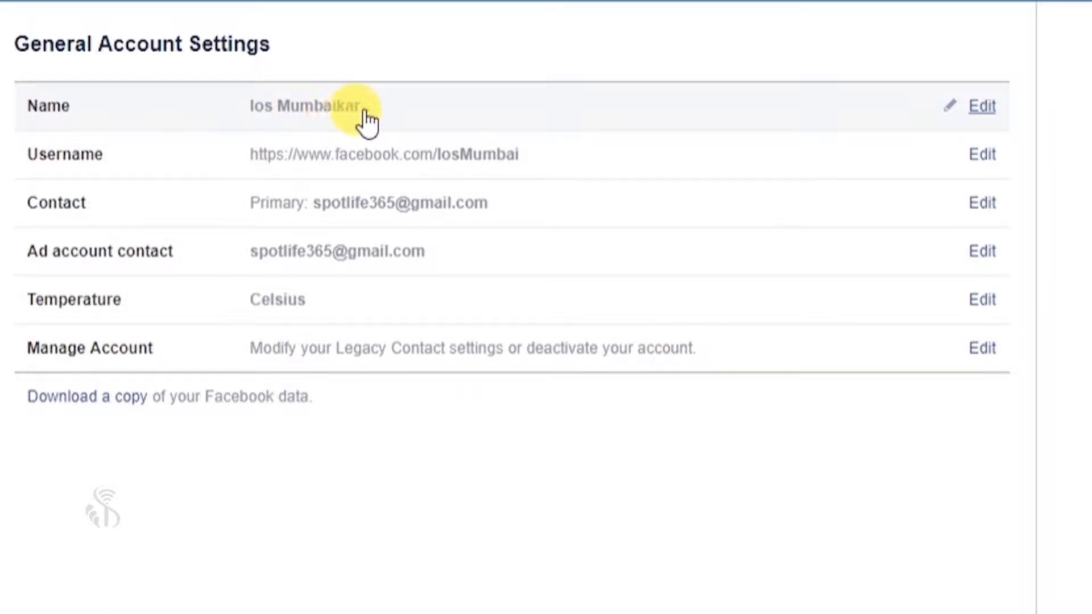
# - Edit the Name row and review the first, middle and last name fields
pyautogui.click(982, 108)
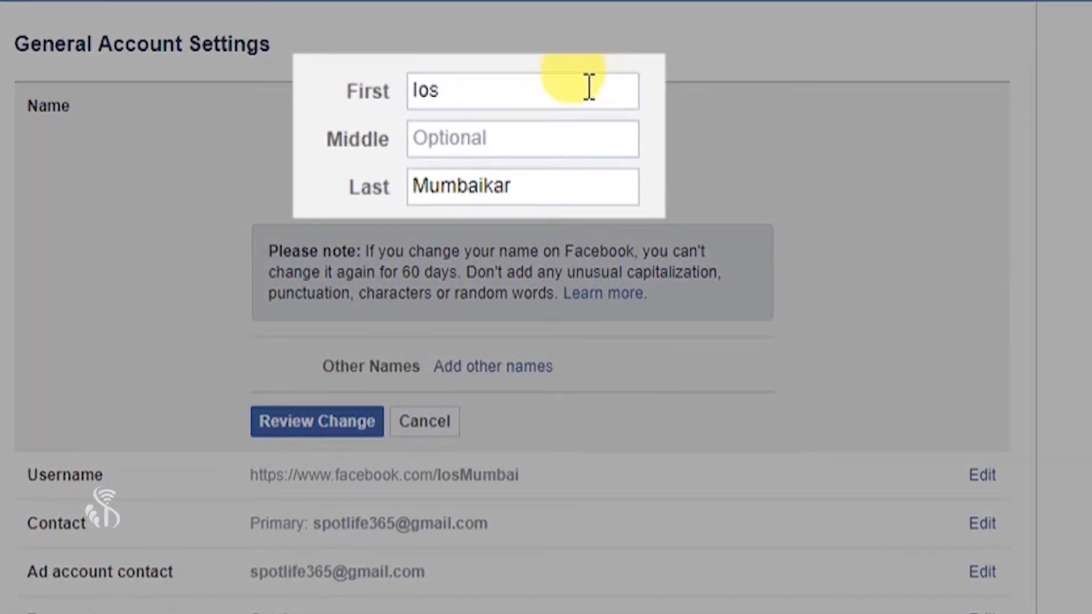
pyautogui.click(587, 89)
pyautogui.click(579, 133)
pyautogui.click(582, 186)
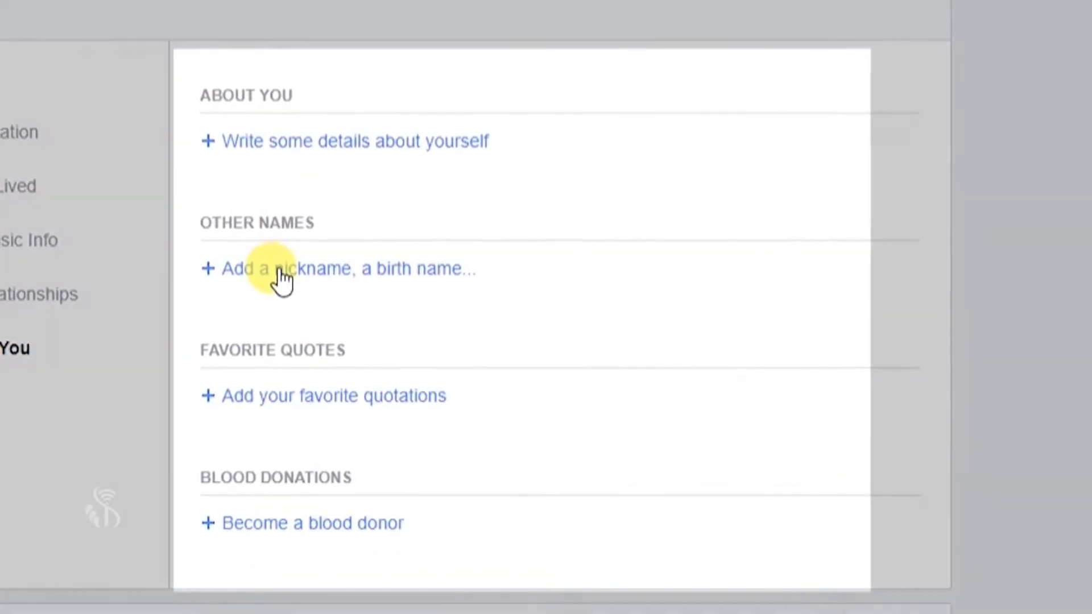
# - Add the owner's first name as a Nickname, shown at top of profile, and save
pyautogui.click(280, 271)
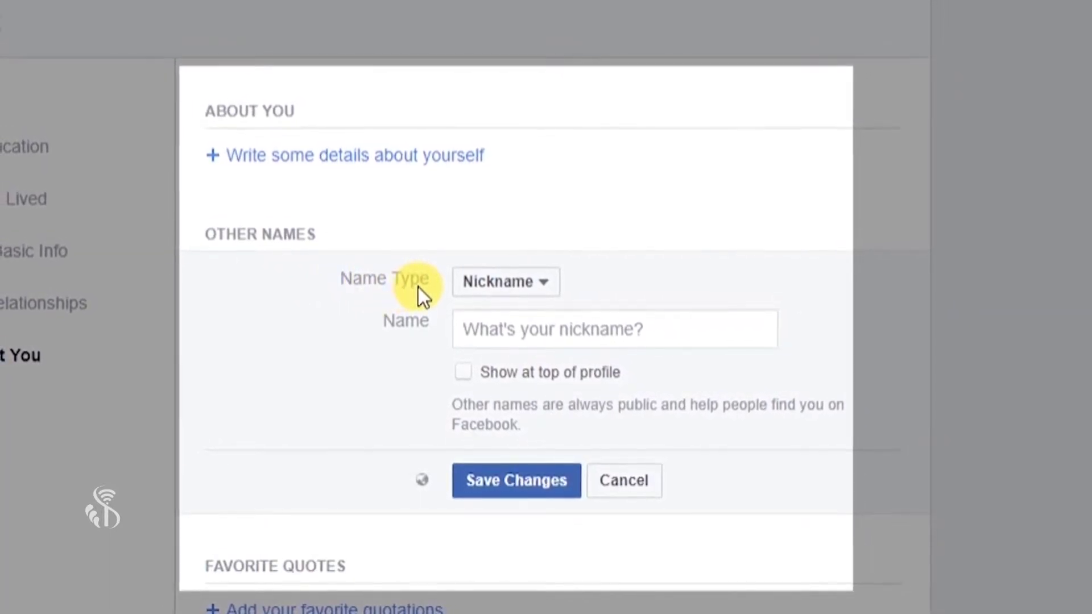
pyautogui.click(546, 292)
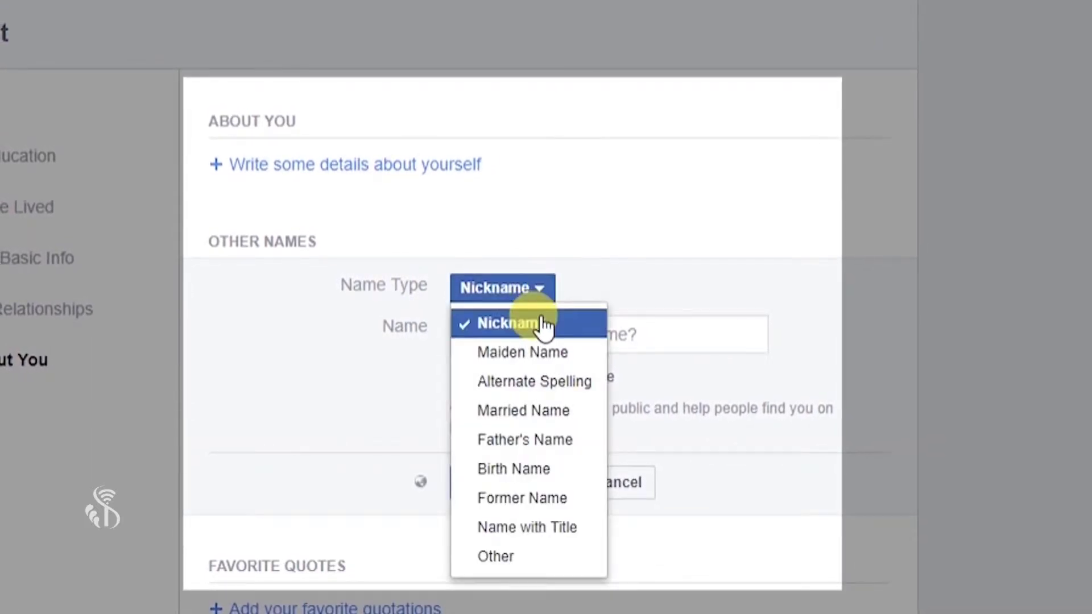
pyautogui.click(543, 324)
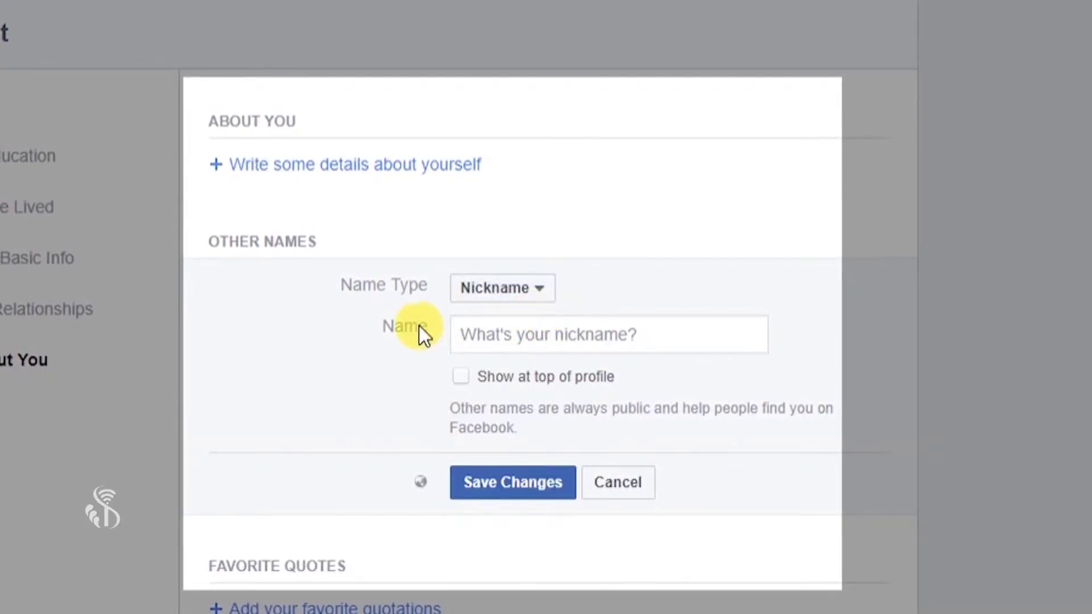
pyautogui.click(502, 339)
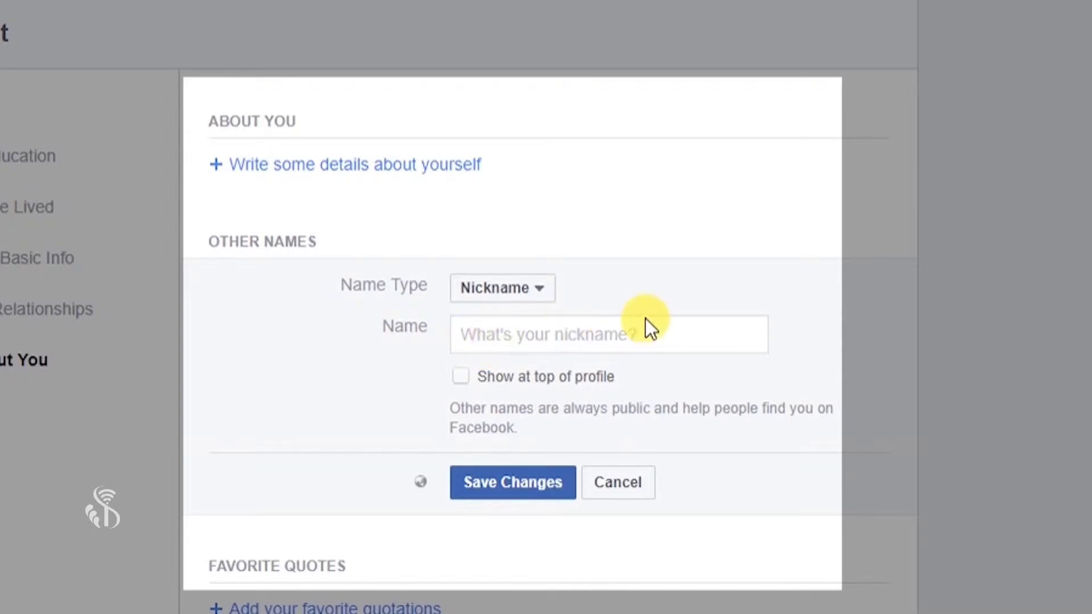
pyautogui.write('Vai')
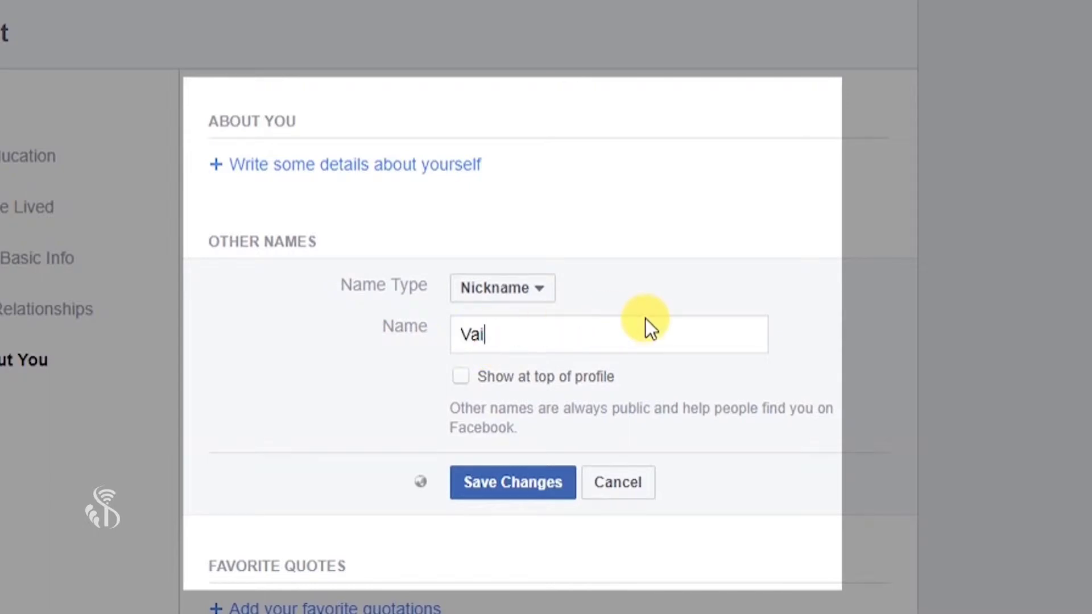
pyautogui.write('bhav')
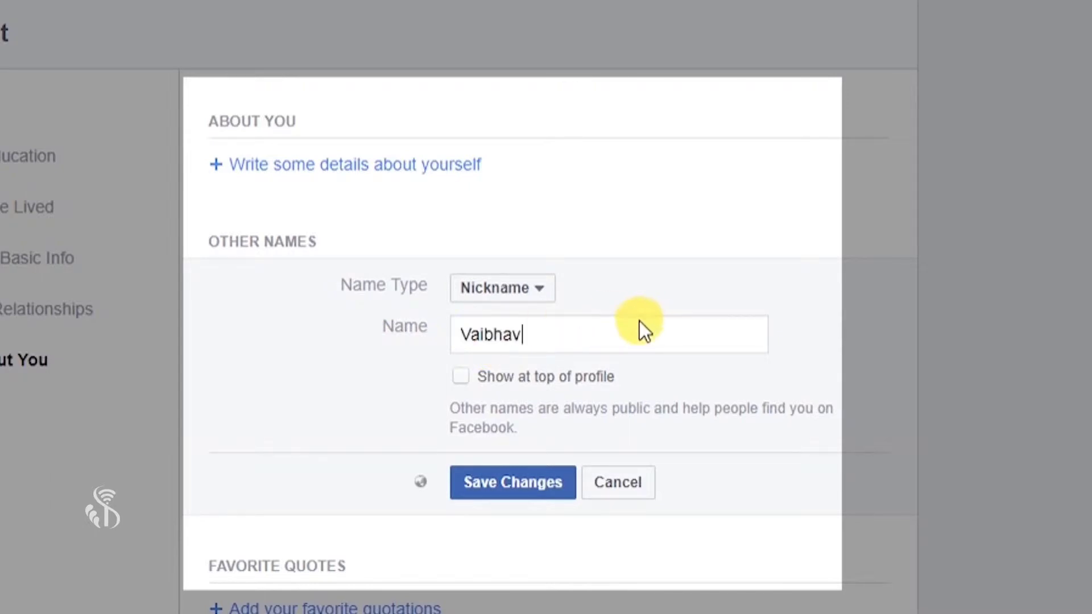
pyautogui.click(459, 377)
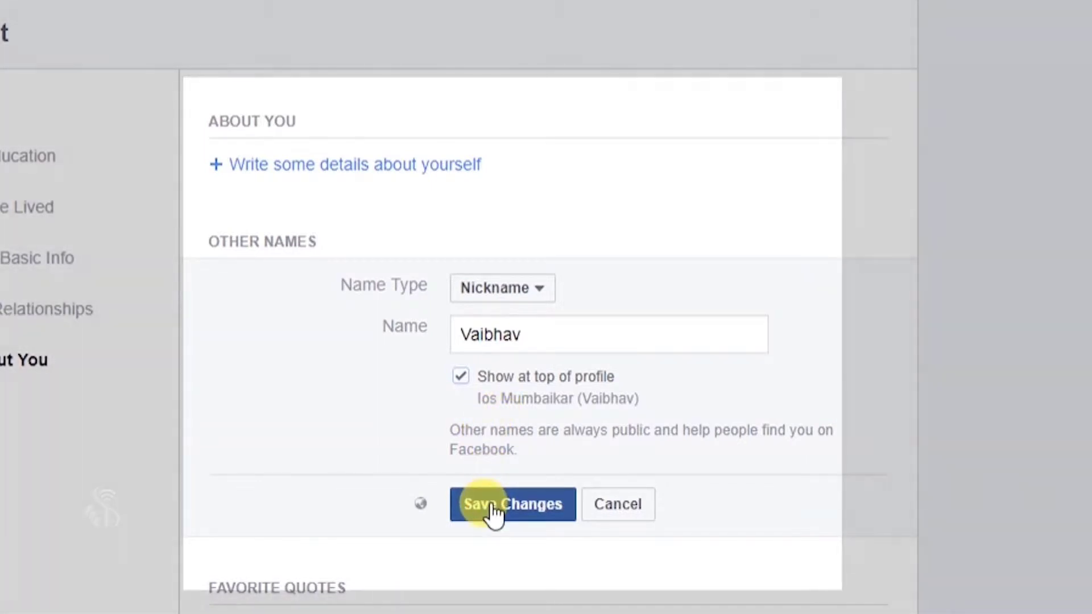
pyautogui.click(493, 506)
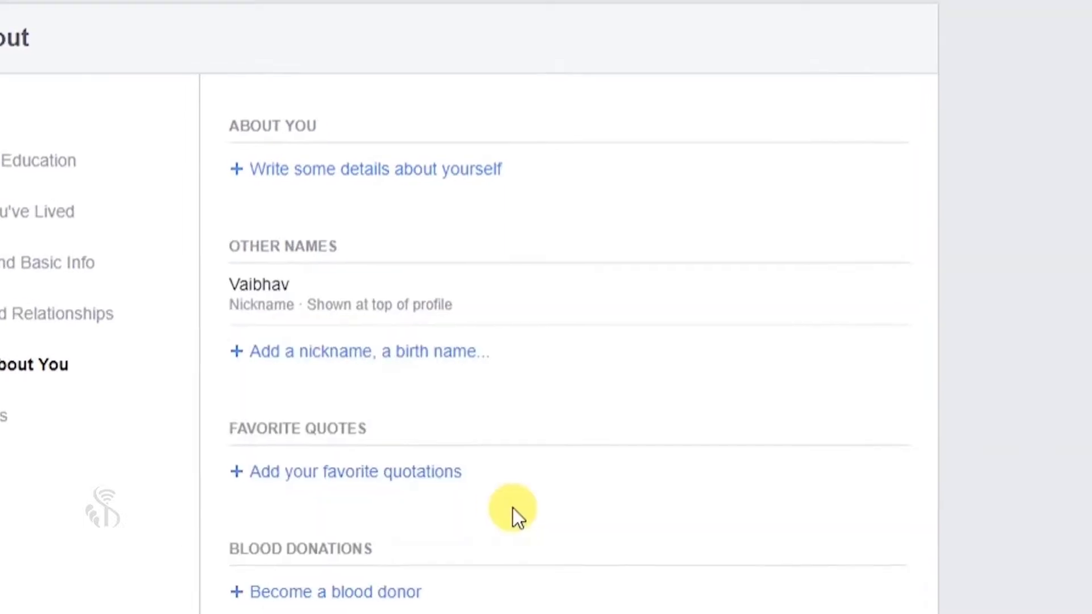
pyautogui.scroll(3, 602, 419)
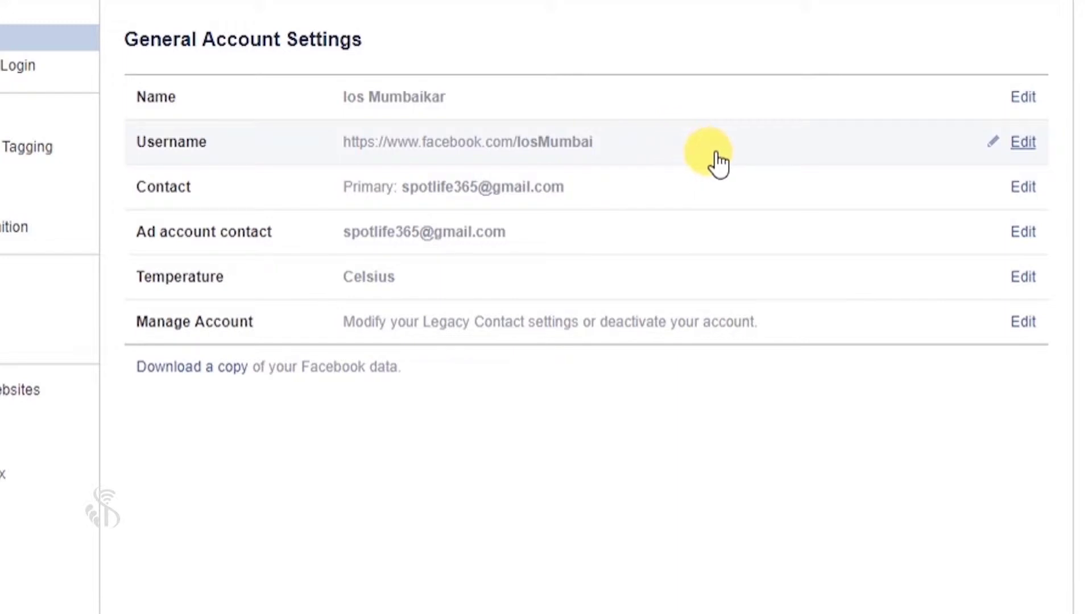
# - Replace the current username with the new username and save the change
pyautogui.click(1023, 142)
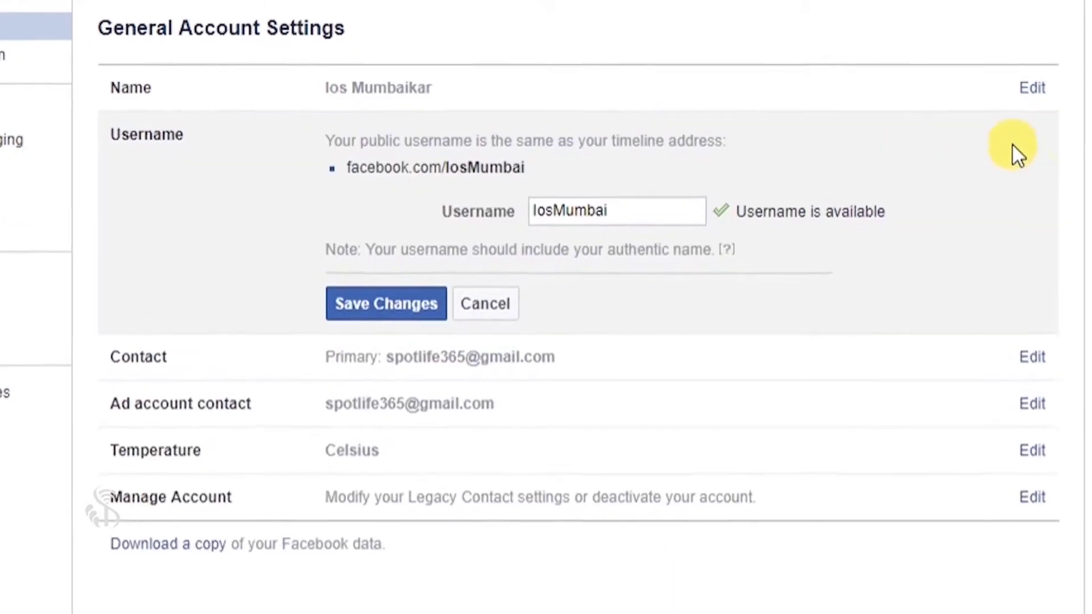
pyautogui.doubleClick(642, 215)
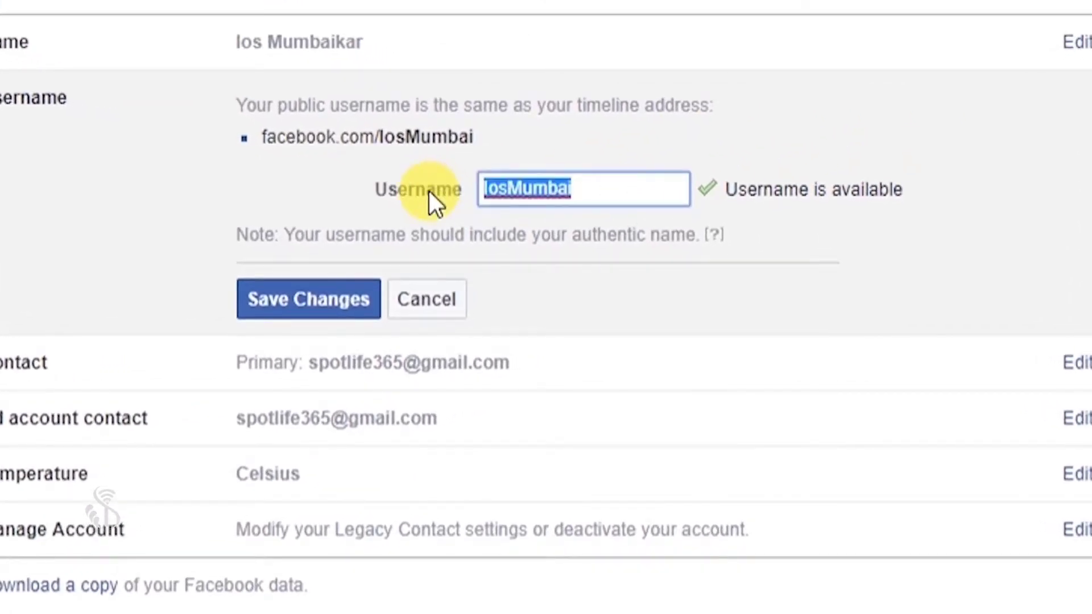
pyautogui.write('IosVaib')
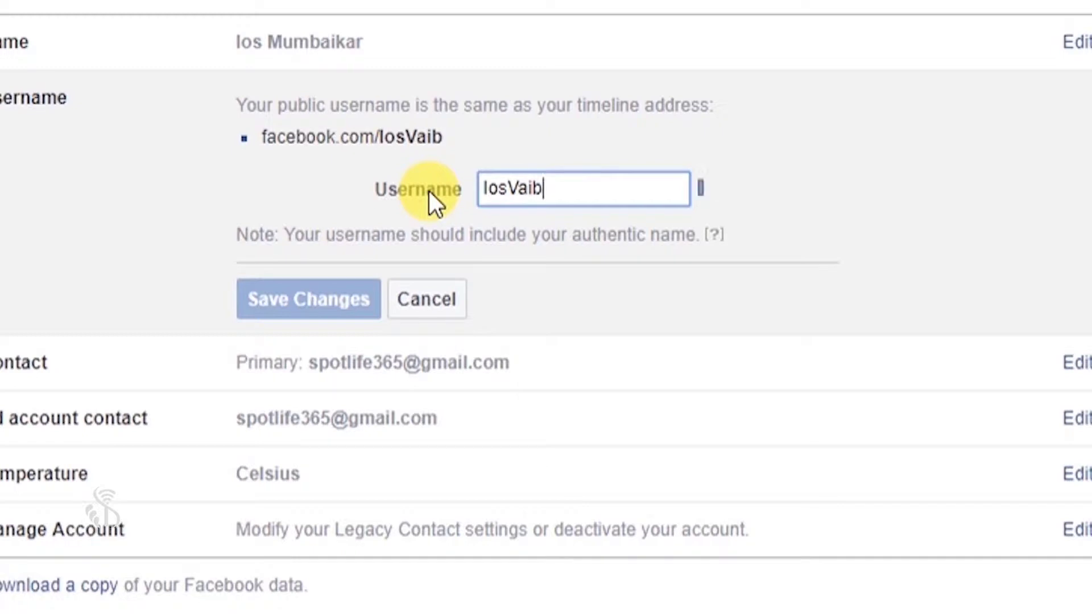
pyautogui.write('hav')
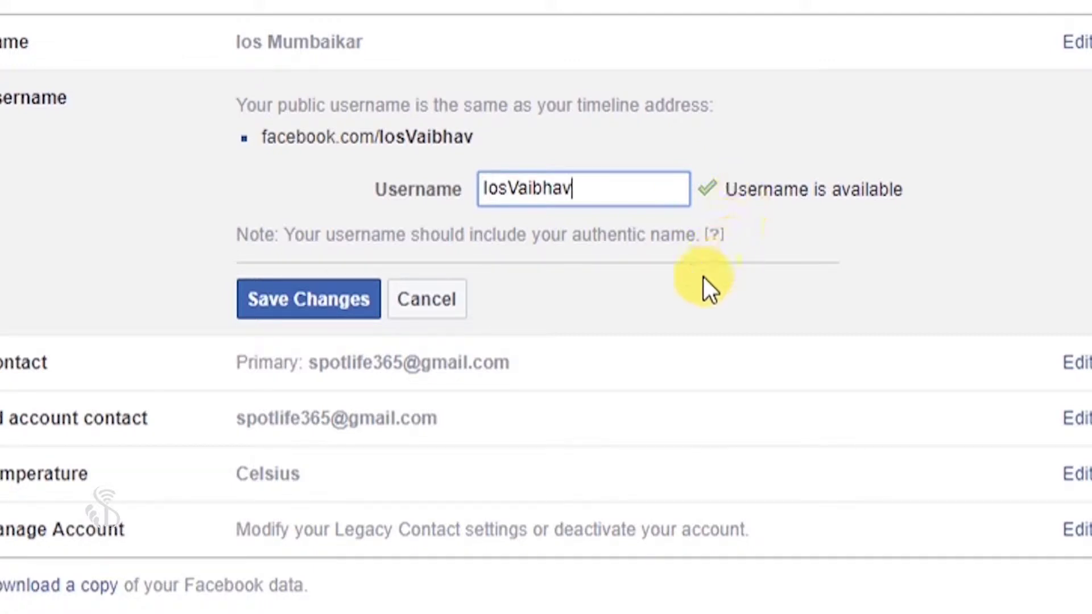
pyautogui.click(317, 295)
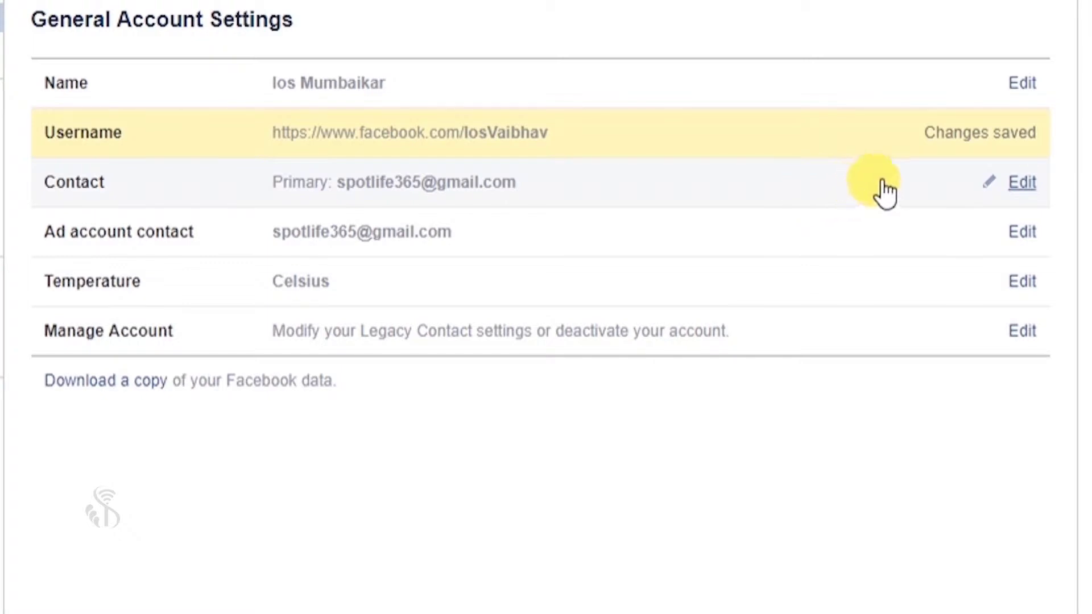
# - In Contact settings, start adding another email and paste the new address
pyautogui.click(1009, 190)
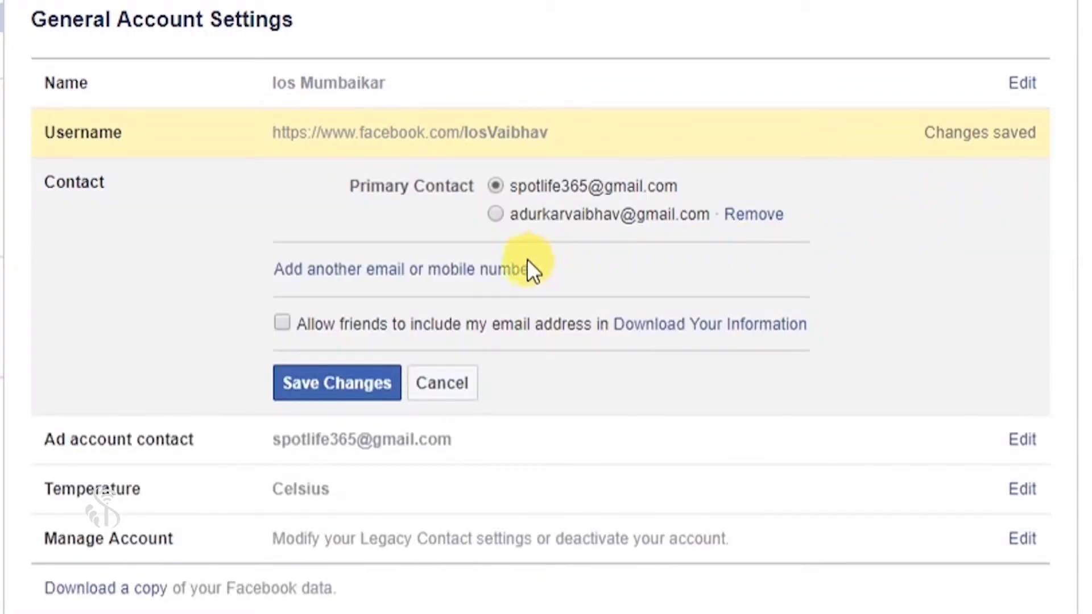
pyautogui.click(366, 274)
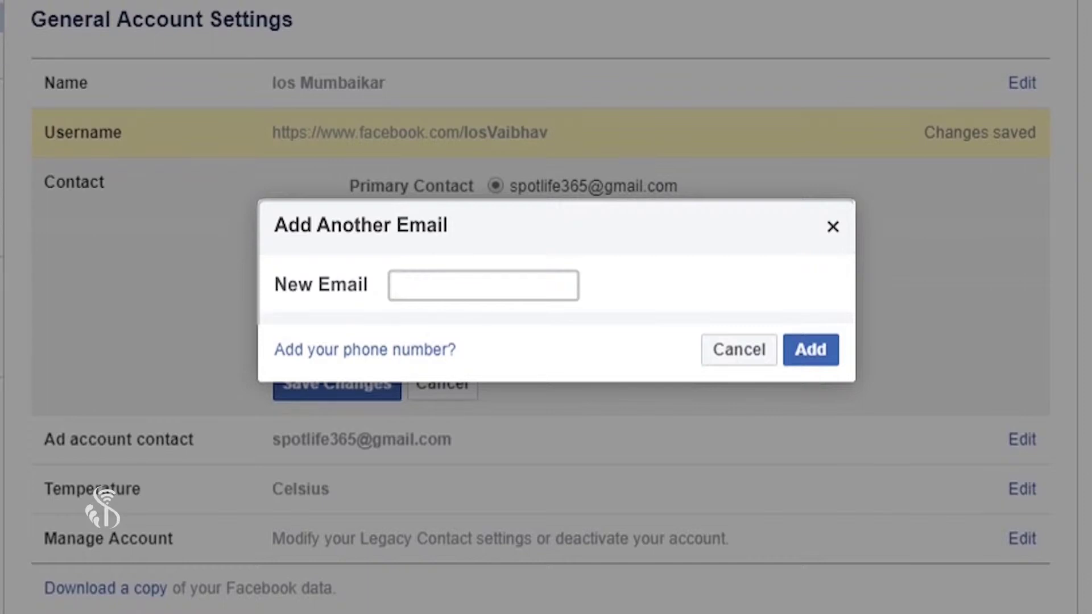
pyautogui.hotkey('ctrl', 'v')
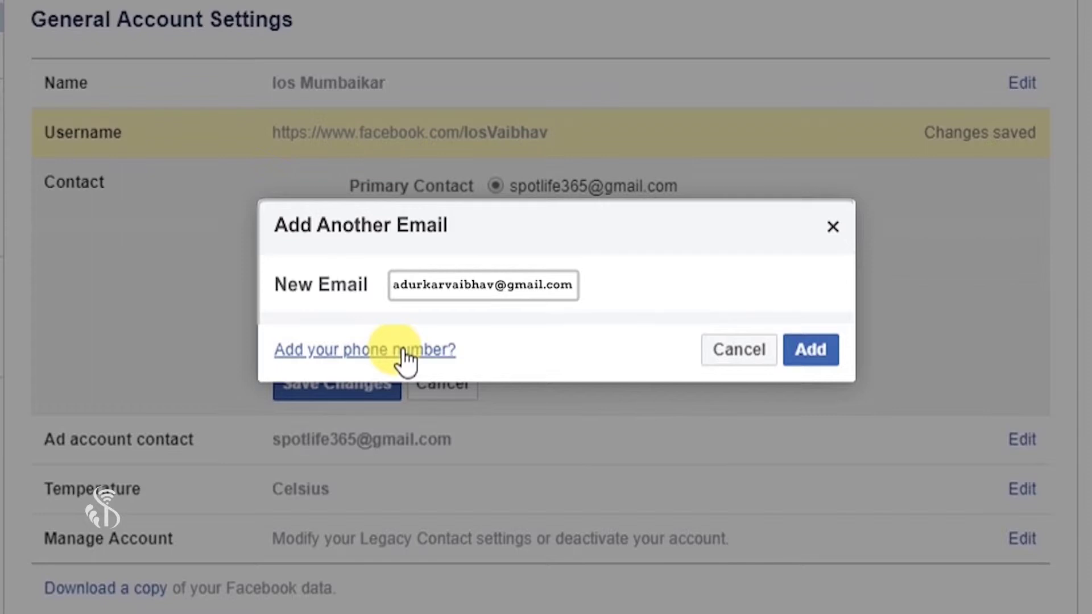
# - Submit the mobile number with India (+91) country code to receive a text confirmation code
pyautogui.click(353, 353)
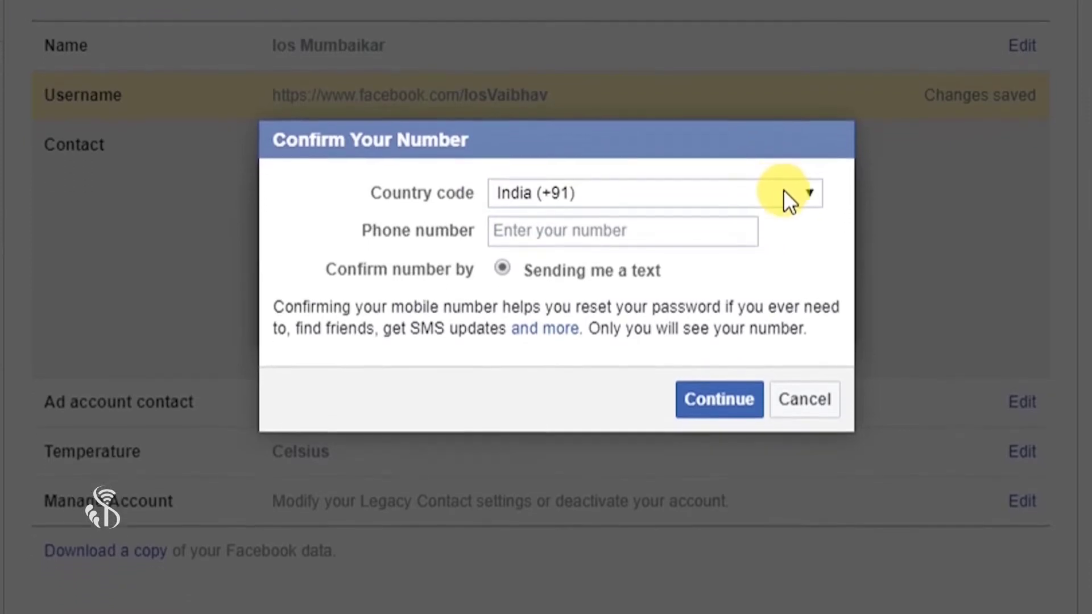
pyautogui.click(790, 230)
pyautogui.click(681, 581)
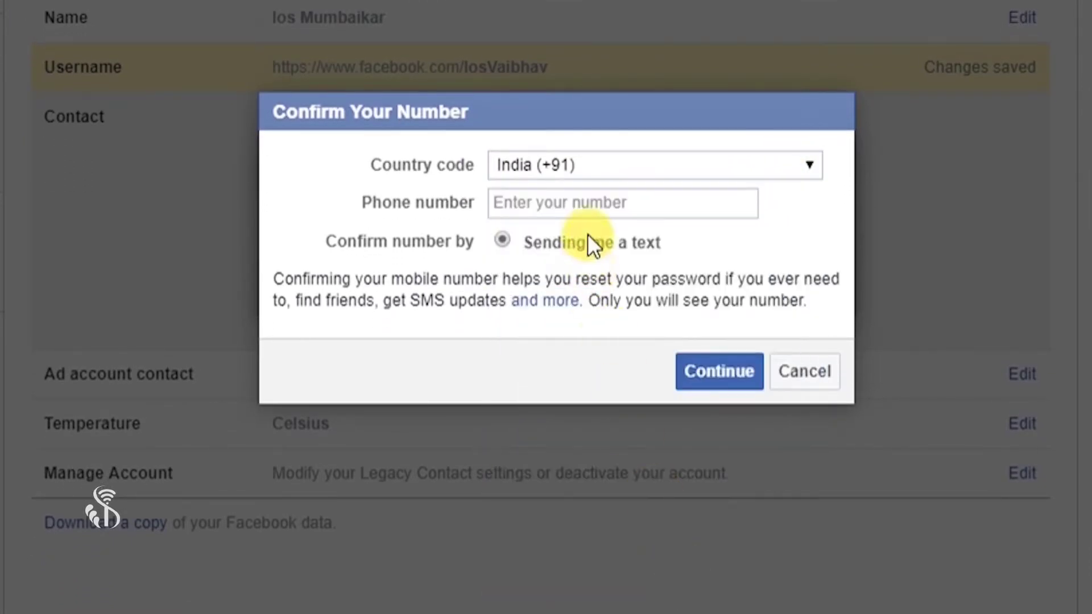
pyautogui.click(592, 208)
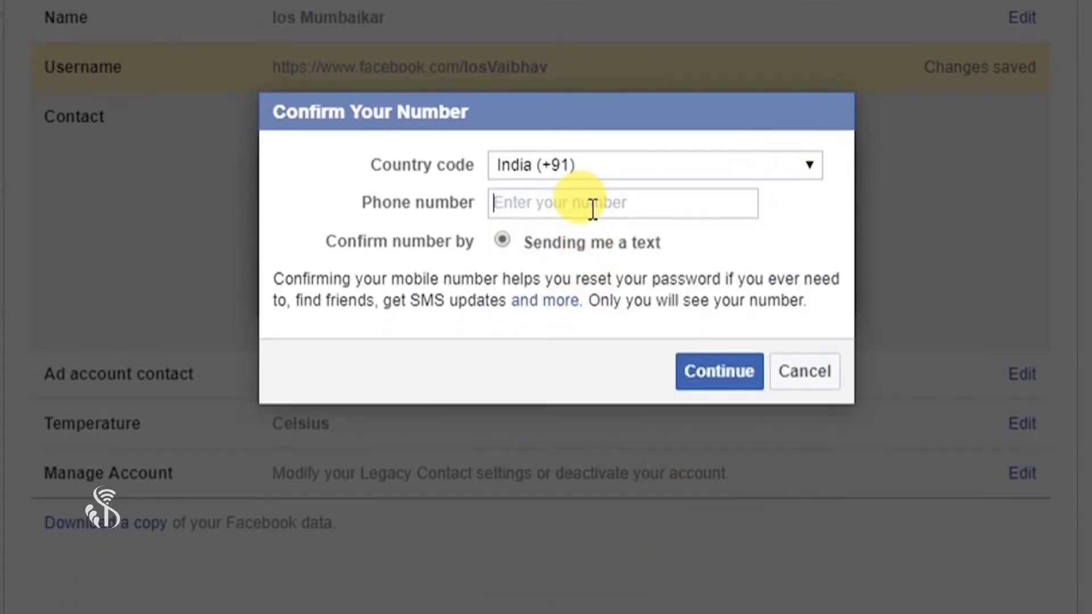
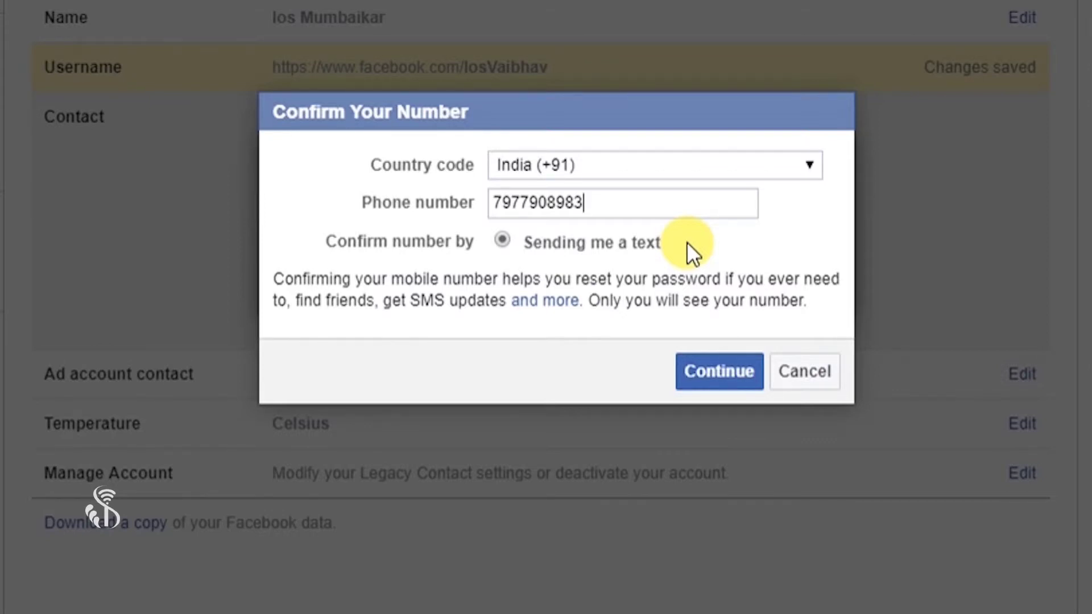
pyautogui.click(718, 377)
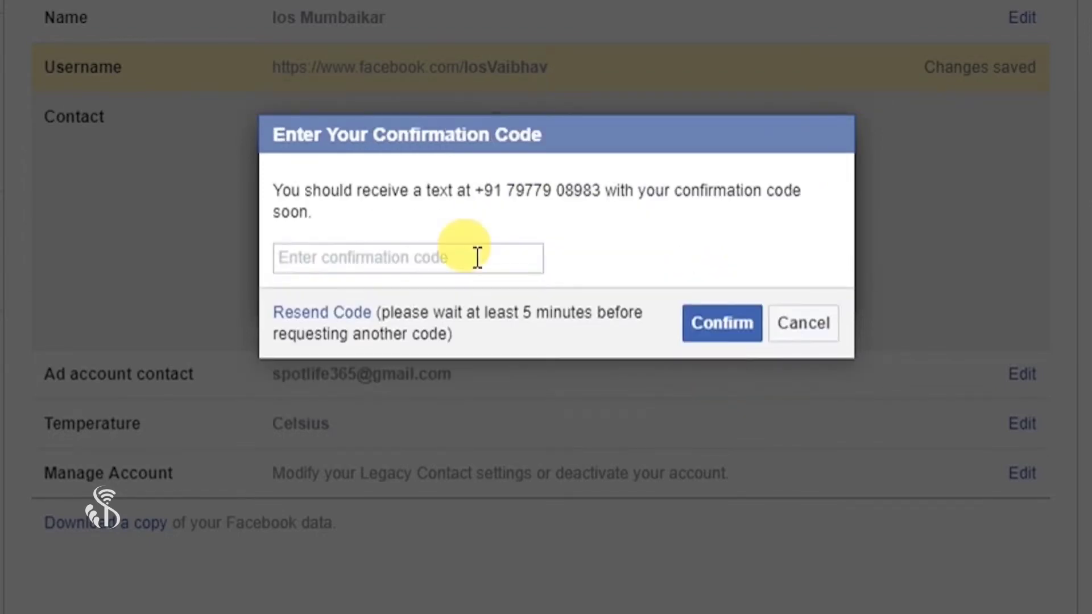
# - Enter the texted confirmation code to confirm the mobile number, then dismiss the notice
pyautogui.click(477, 257)
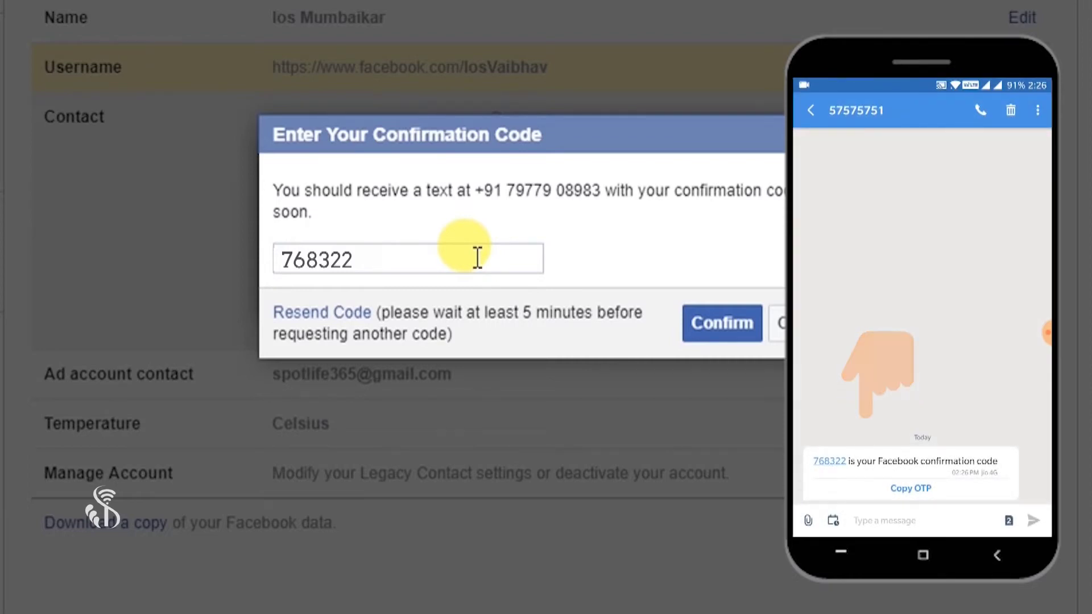
pyautogui.click(732, 322)
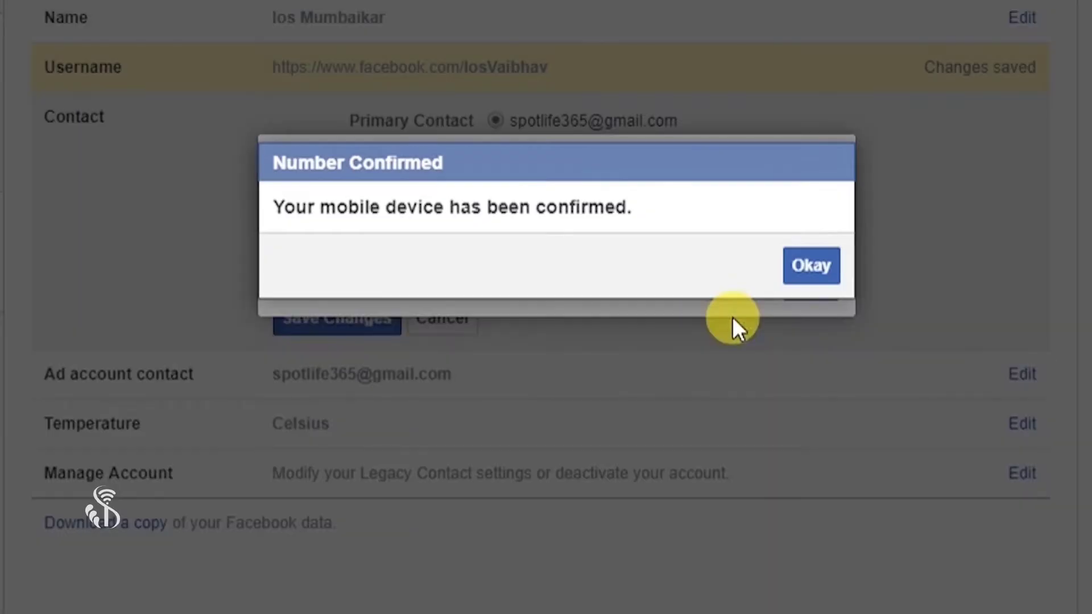
pyautogui.click(811, 261)
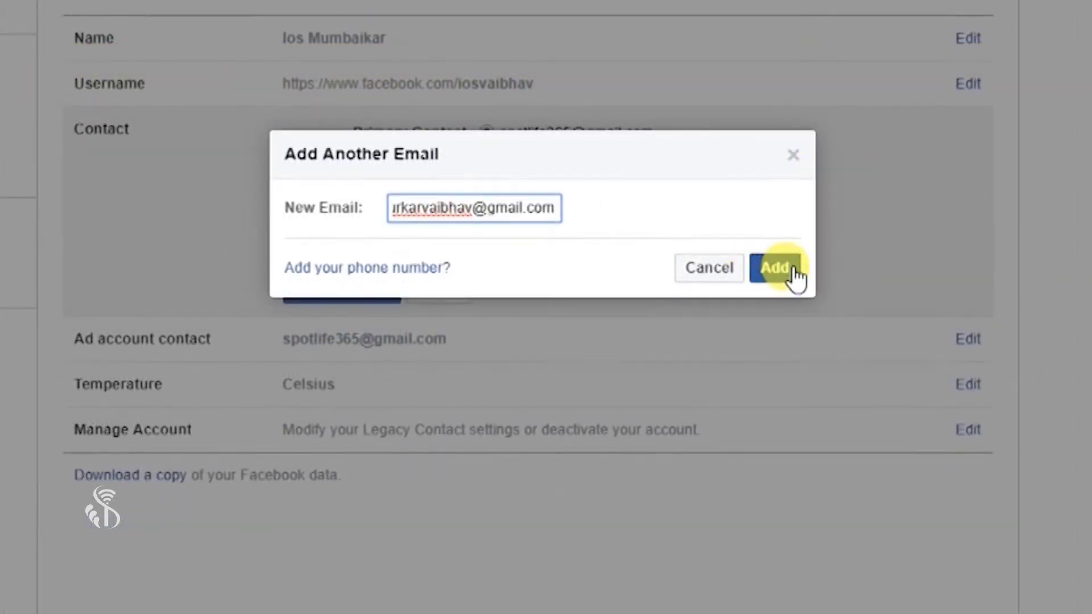
# - Add the second email address and approve it by submitting the account password
pyautogui.click(794, 272)
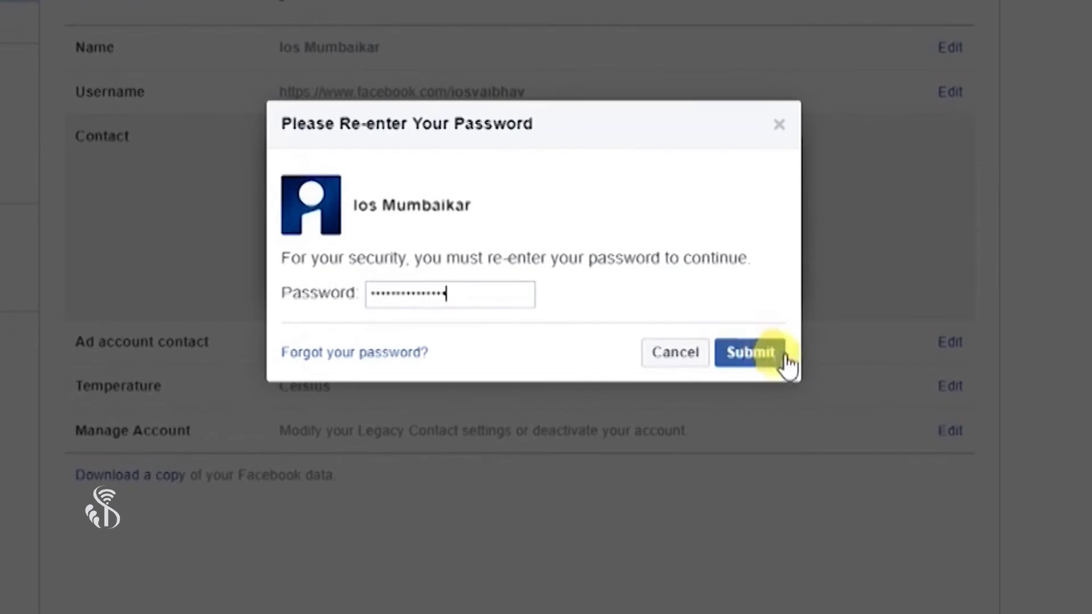
pyautogui.click(787, 363)
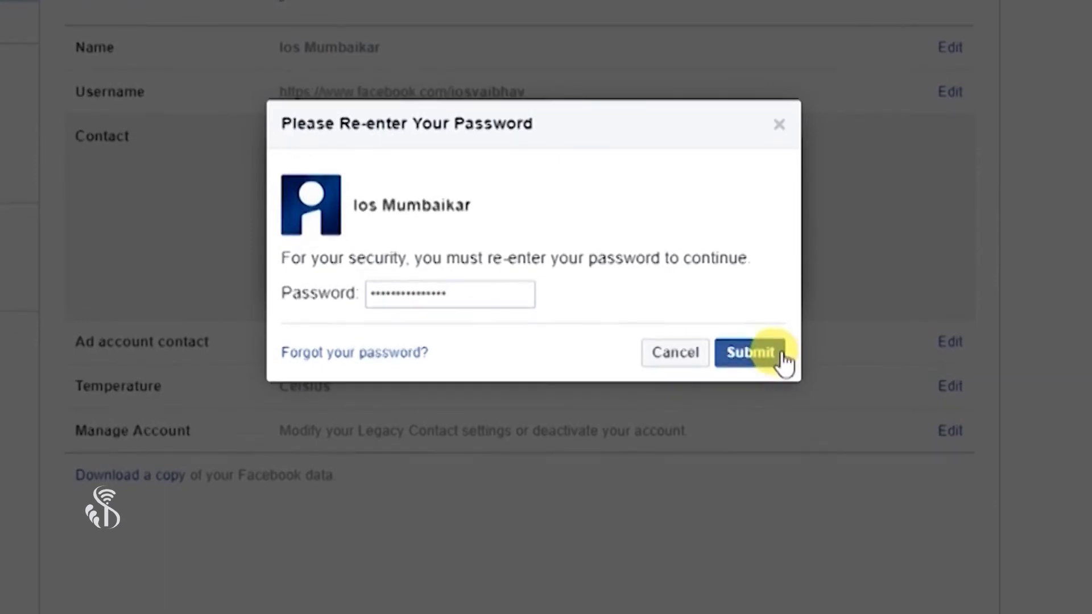
pyautogui.click(786, 363)
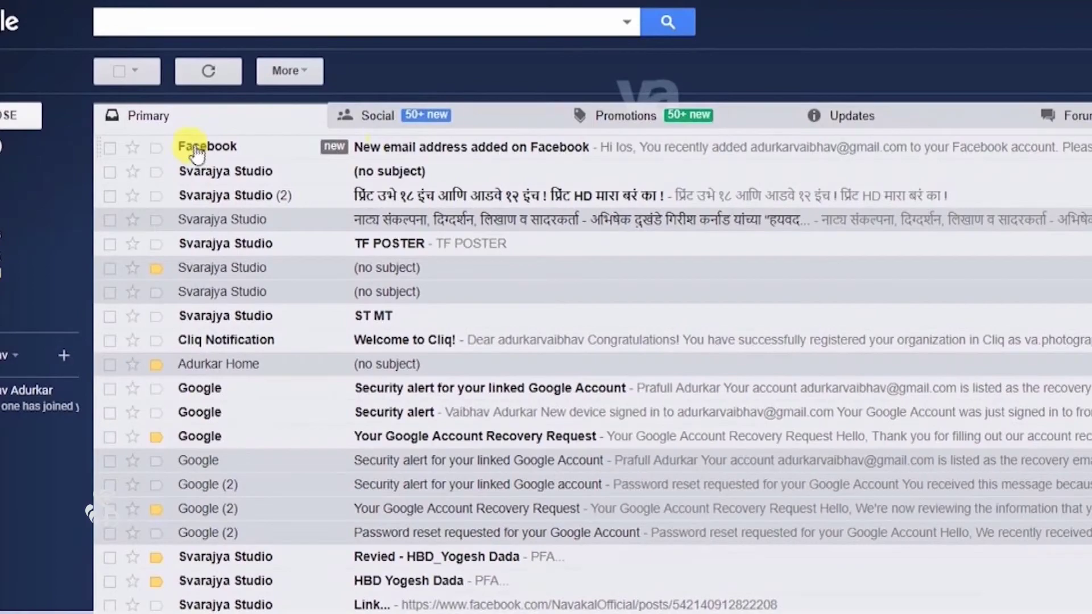
# - Open the 'New email address added on Facebook' message in the Gmail inbox
pyautogui.click(196, 149)
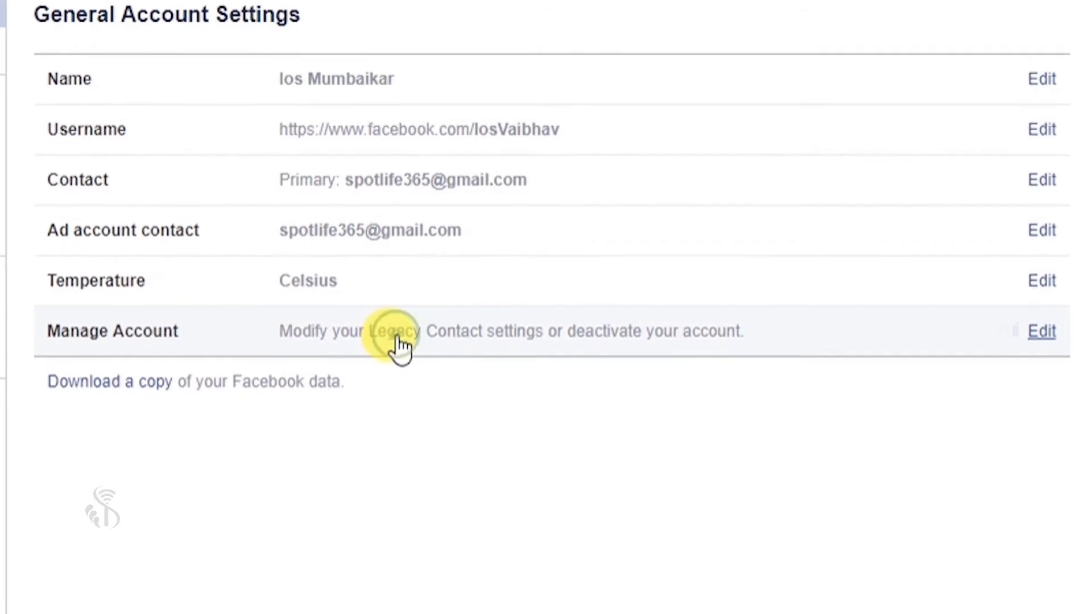
# - Under Manage Account, search for a friend by name and add them as legacy contact
pyautogui.click(398, 348)
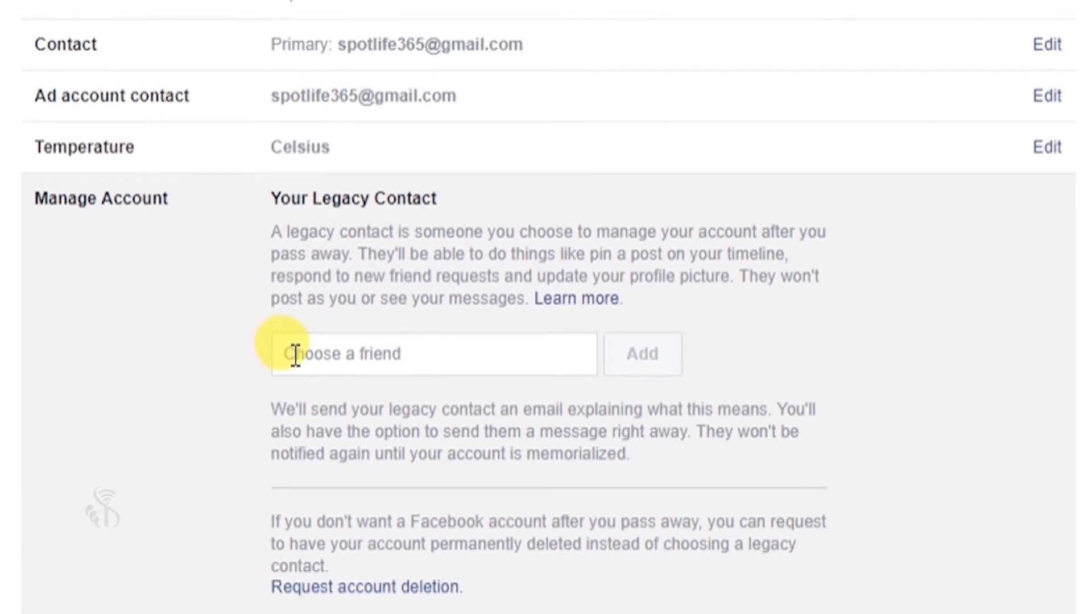
pyautogui.click(301, 353)
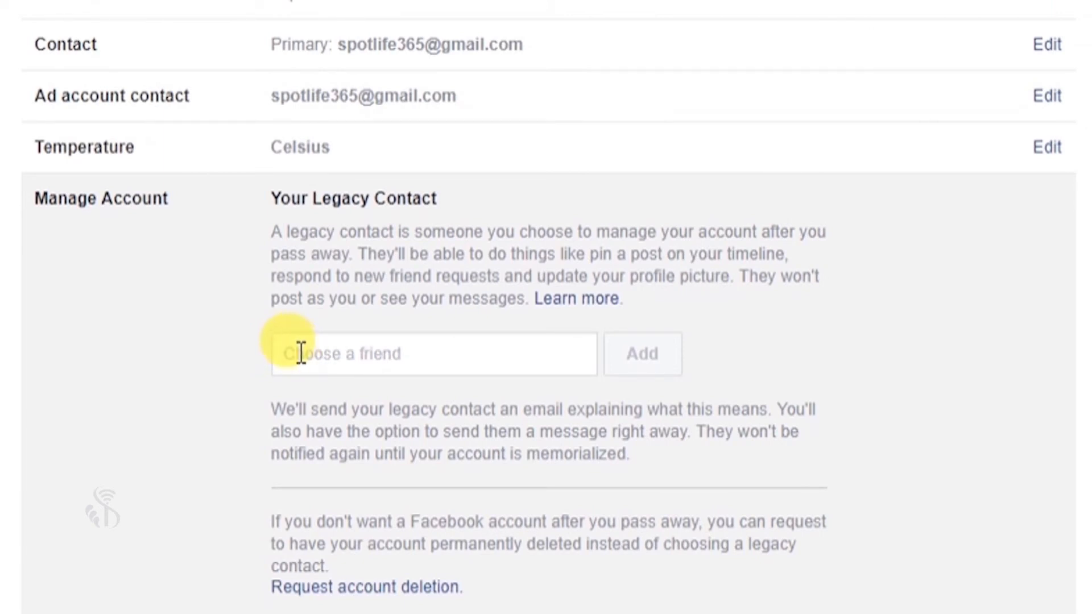
pyautogui.write('Vaibhav')
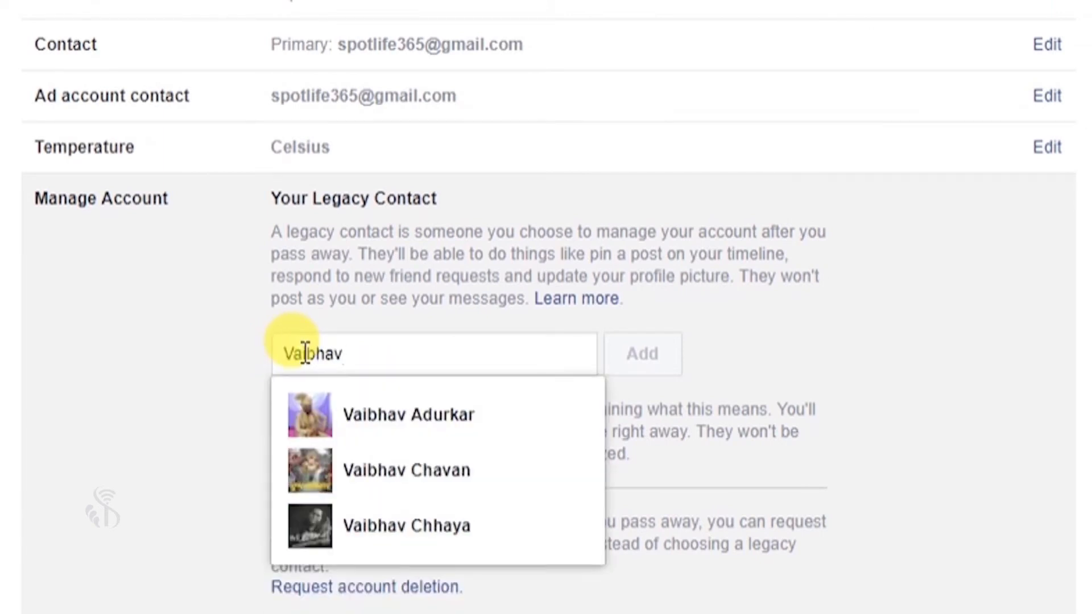
pyautogui.click(416, 438)
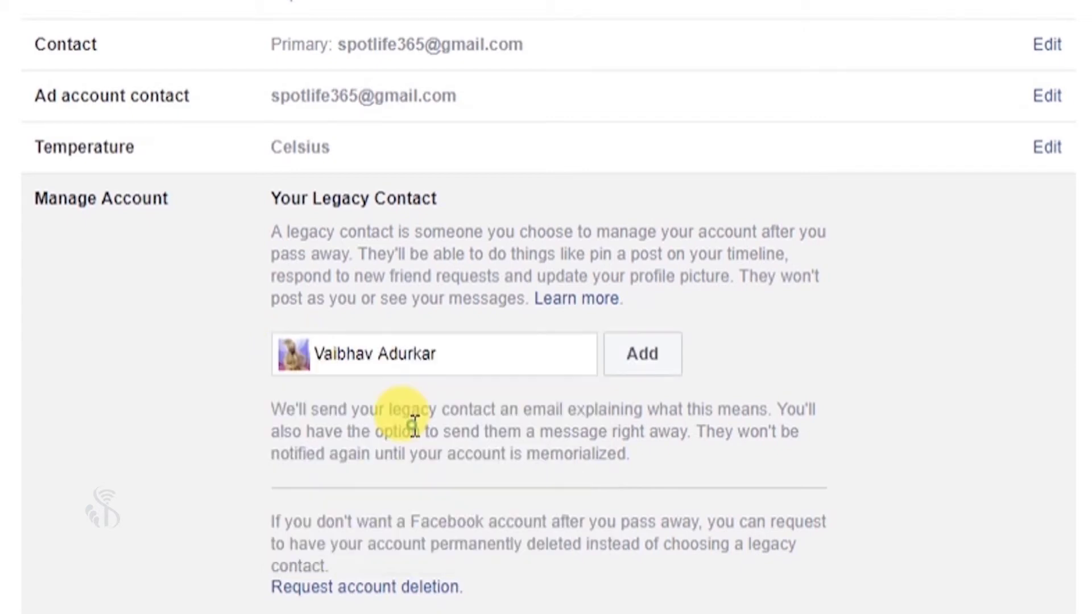
pyautogui.click(658, 372)
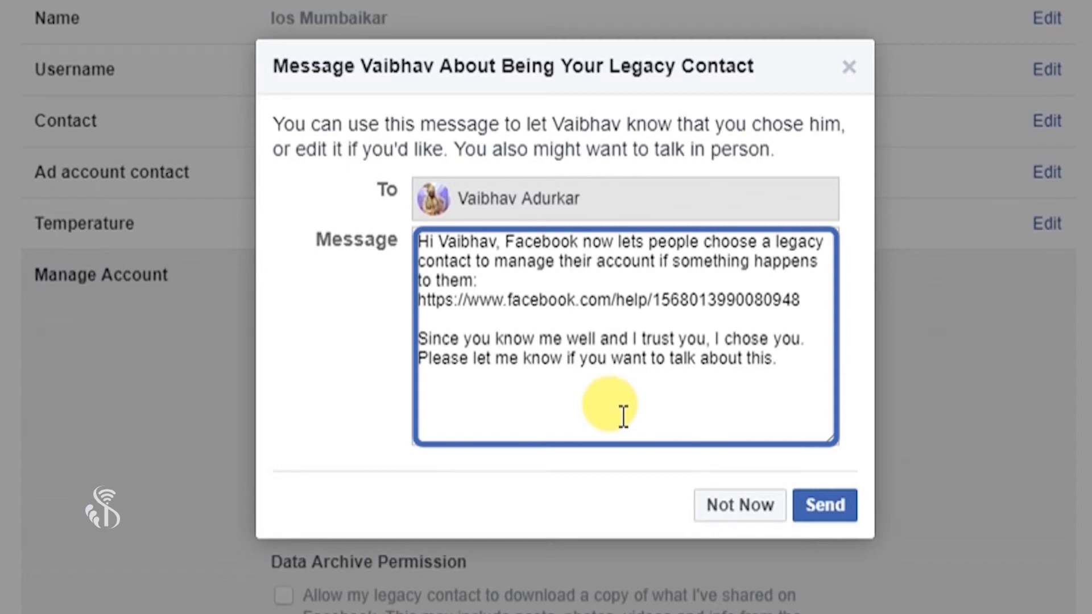
# - Send the legacy contact the prewritten explanation message and dismiss the Message Sent notice
pyautogui.click(825, 506)
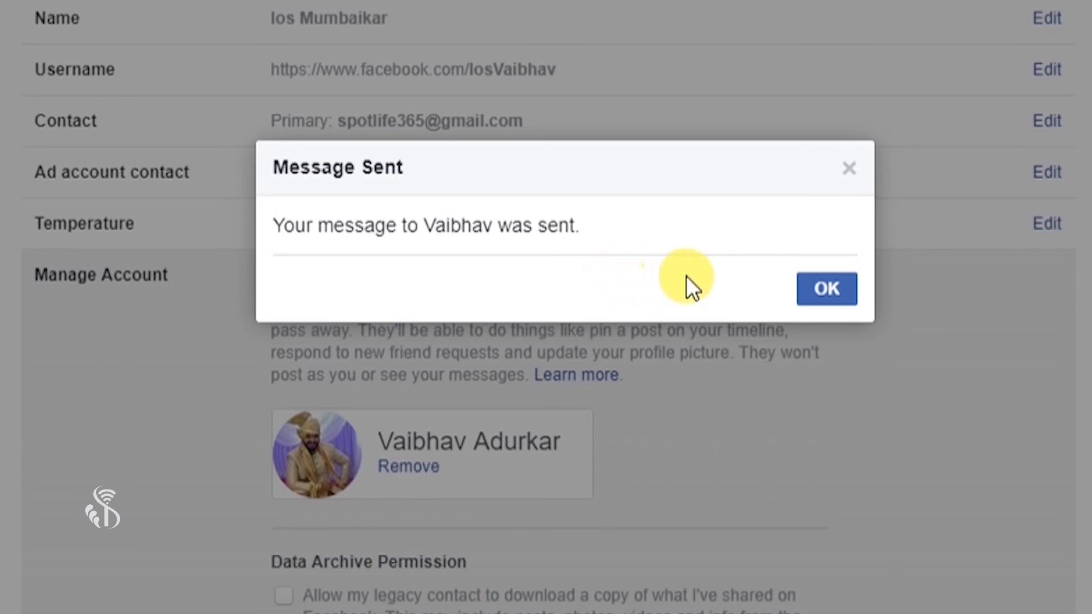
pyautogui.click(814, 293)
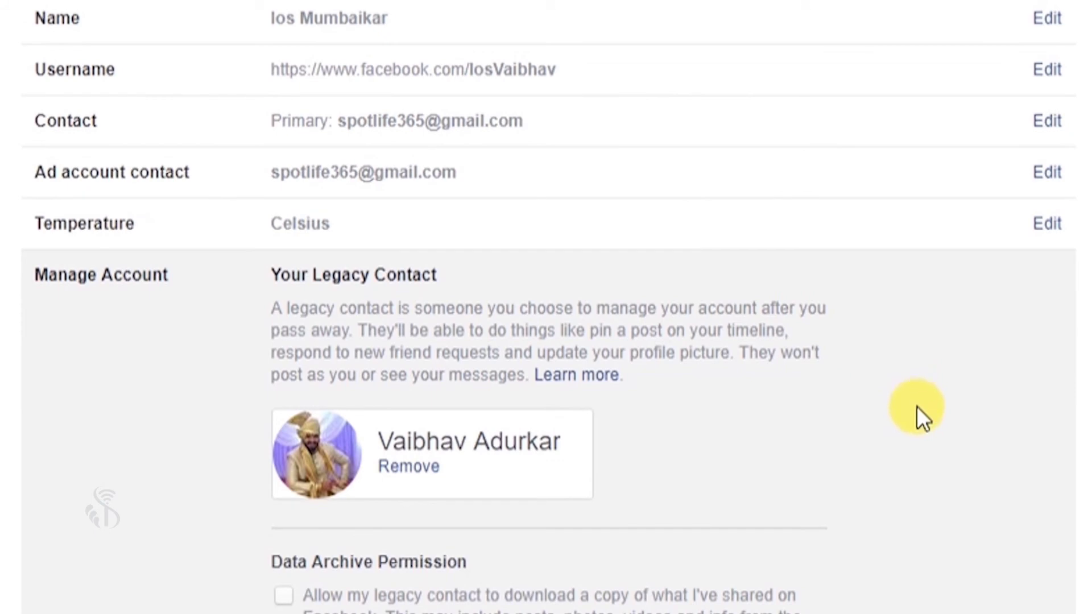
# - Scroll Manage Account down to the 'Deactivate your account.' link below the legacy contact
pyautogui.scroll(-6, 917, 408)
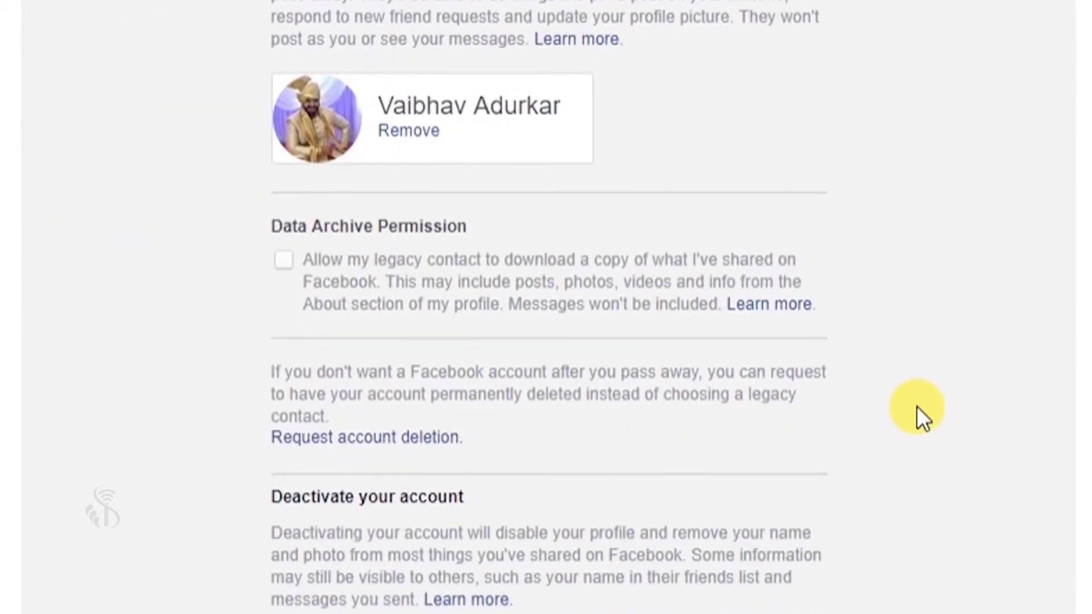
pyautogui.scroll(-2, 922, 515)
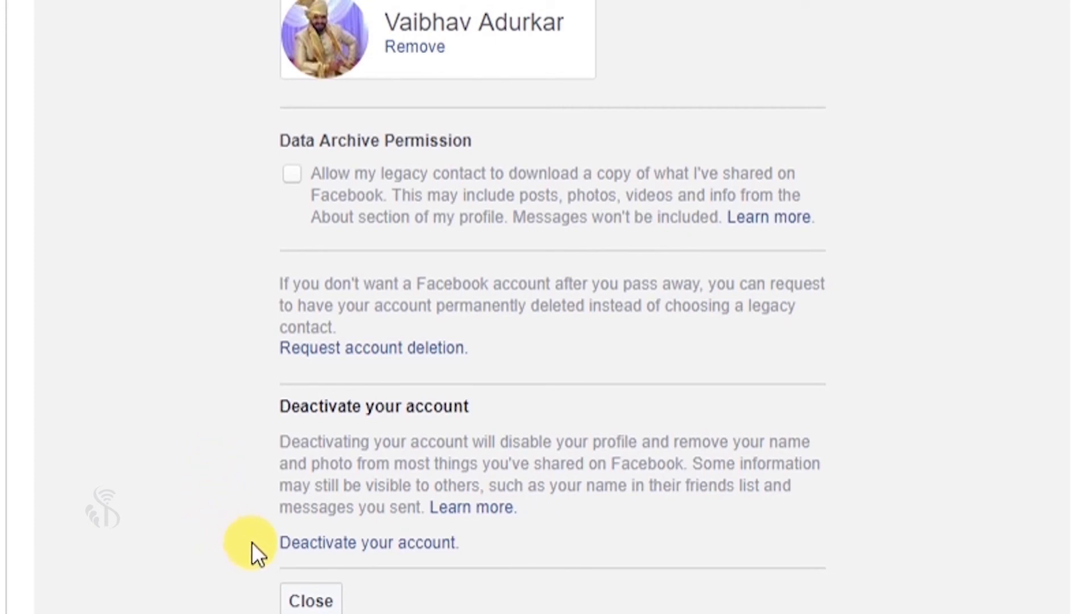
# - Start account deactivation and enter the account password on the re-entry page
pyautogui.click(357, 547)
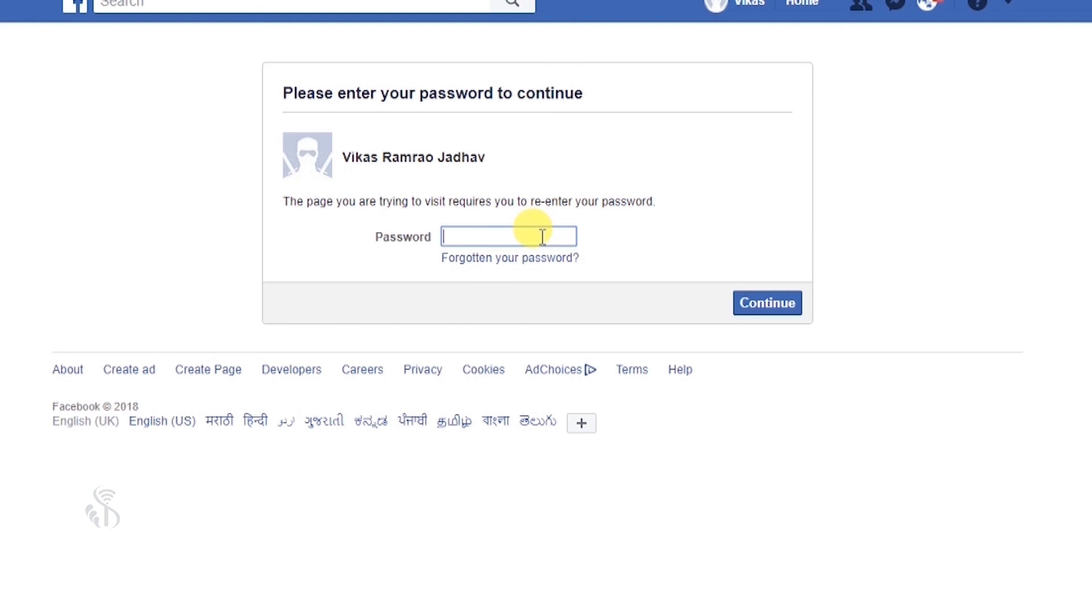
pyautogui.write('•••••')
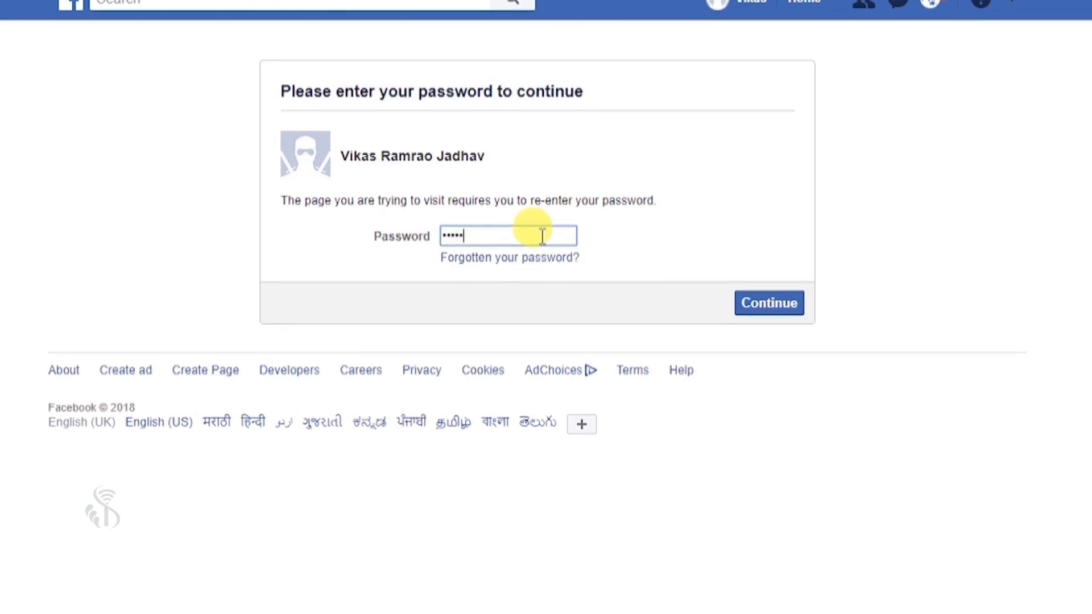